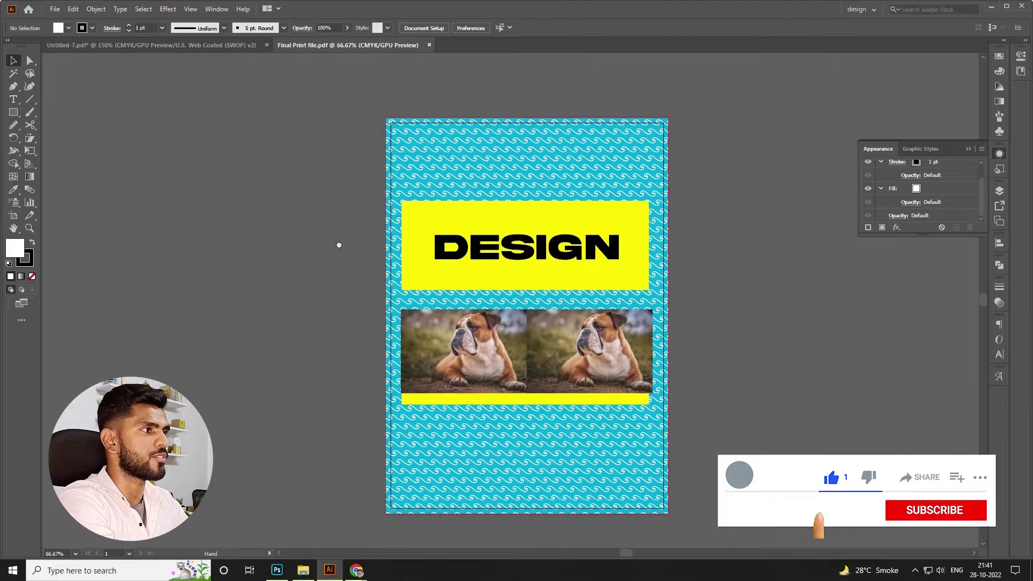
# - Zoom in closely on the poster's top-left corner
pyautogui.hotkey('ctrl', '1')
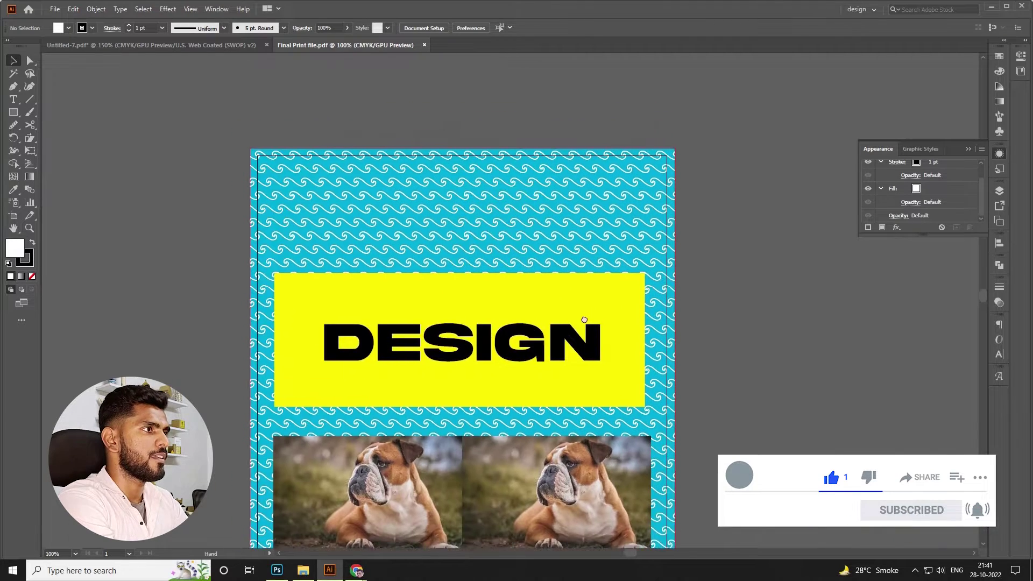
pyautogui.hotkey('ctrl', '-')
pyautogui.click(510, 305)
pyautogui.moveTo(510, 305); pyautogui.dragTo(546, 333)
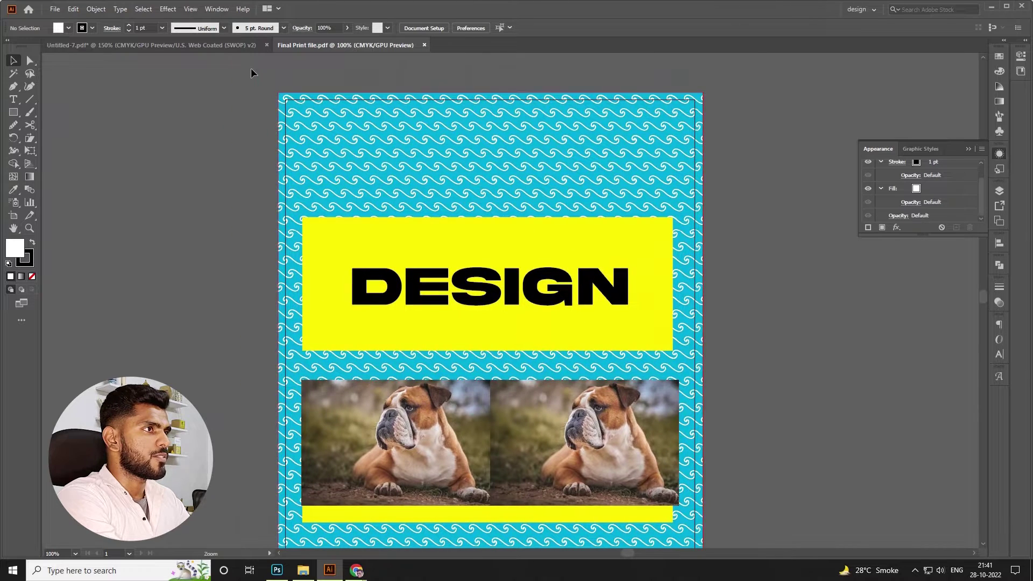
pyautogui.moveTo(250, 68); pyautogui.dragTo(325, 293)
# - Nudge the wave pattern flush against the artboard's top-left corner, then bring up Save As
pyautogui.moveTo(400, 268); pyautogui.dragTo(398, 270)
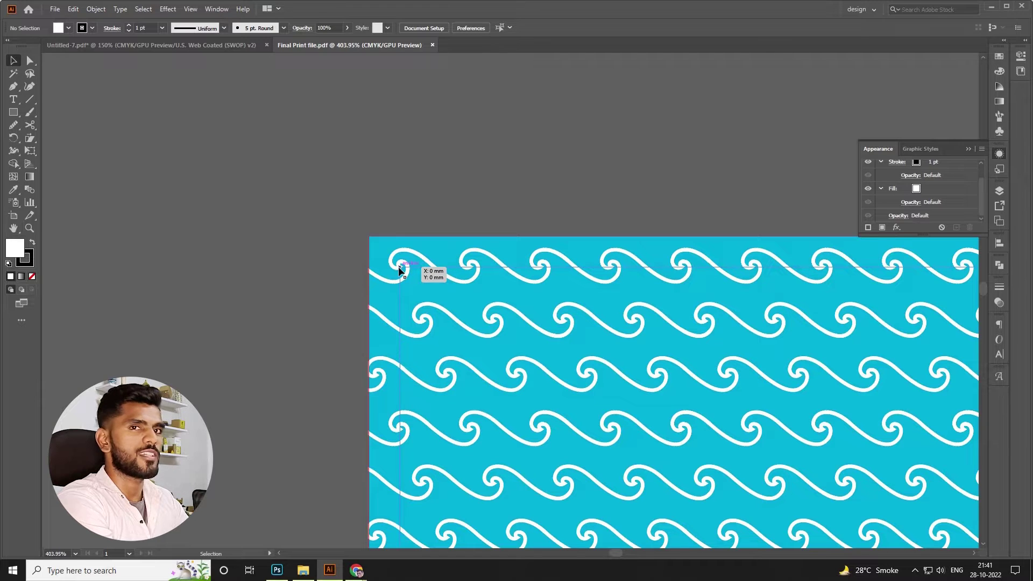
pyautogui.moveTo(399, 270); pyautogui.dragTo(397, 268)
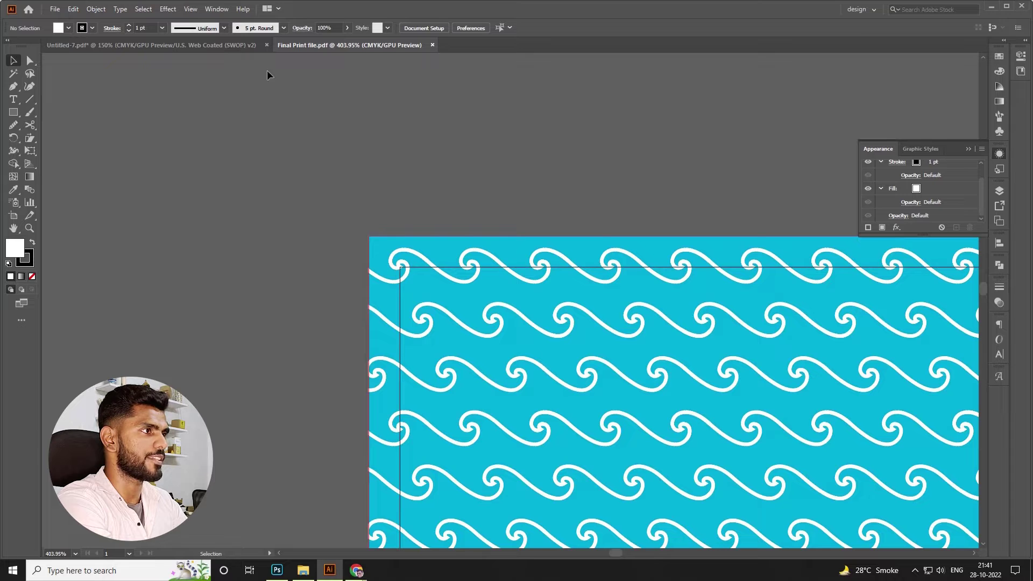
pyautogui.press('ctrl')
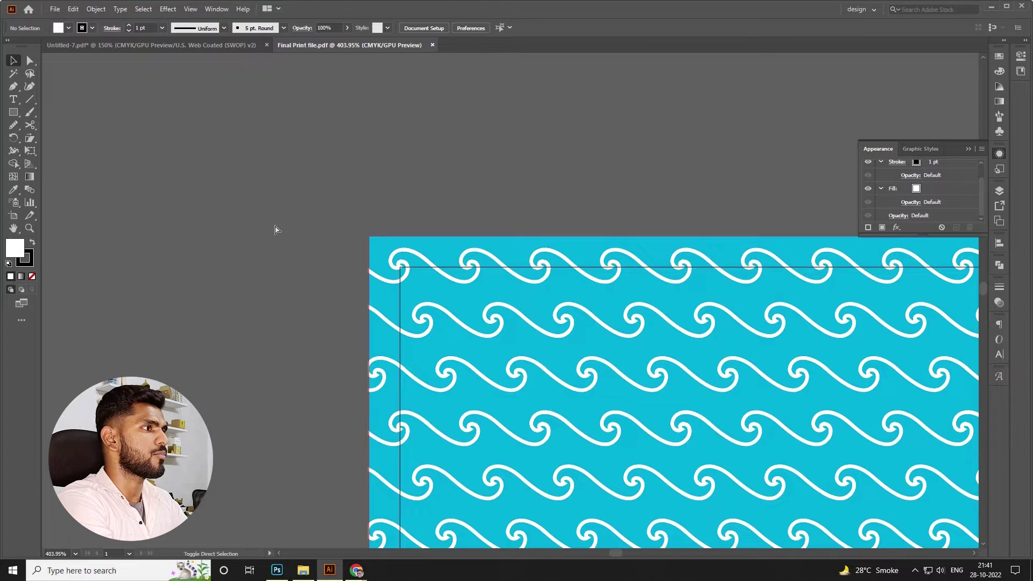
pyautogui.hotkey('ctrl', 'shift', 's')
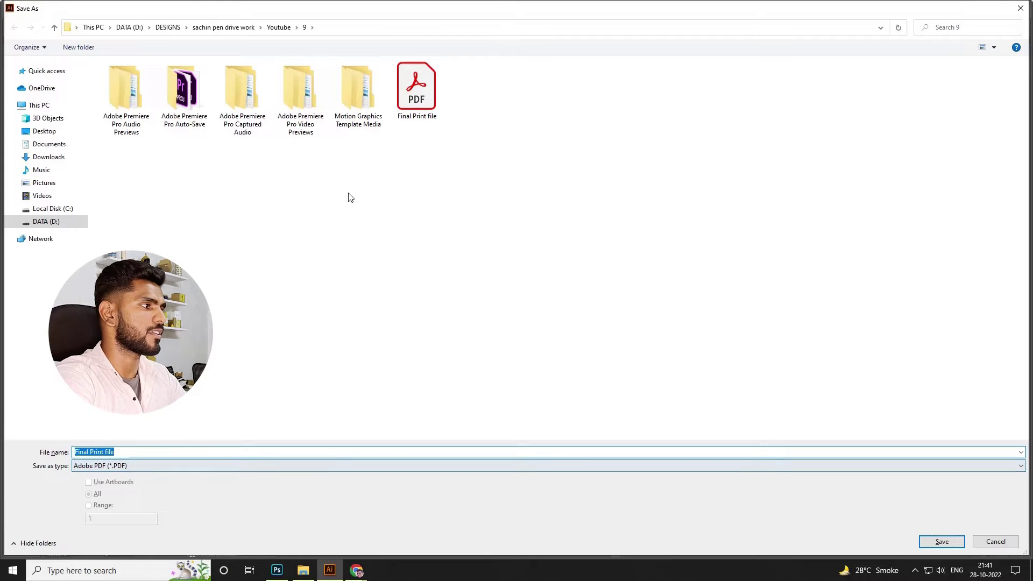
# - Save over the existing Final Print file PDF, confirming the replacement
pyautogui.press('Return')
pyautogui.click(553, 324)
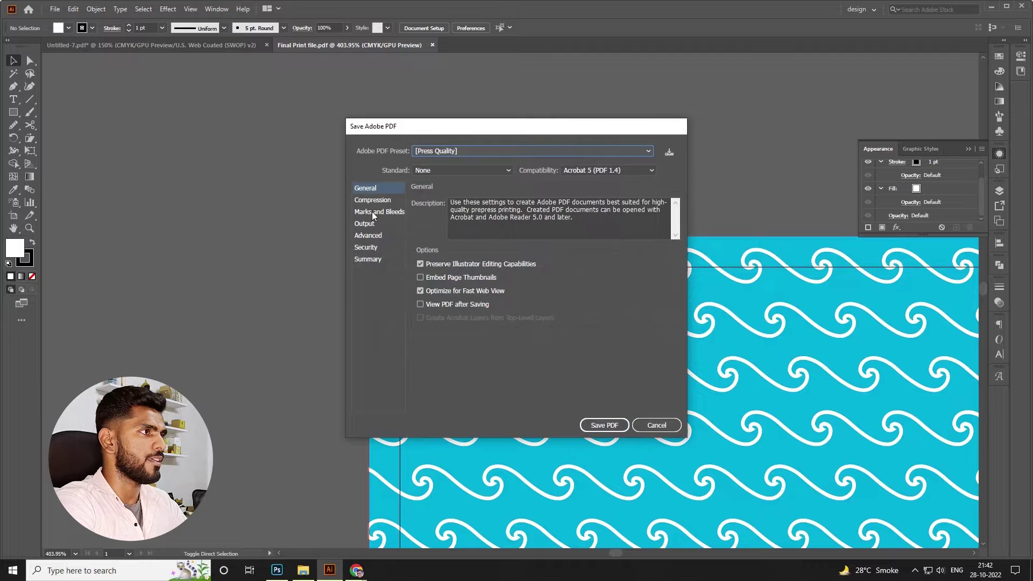
pyautogui.click(379, 212)
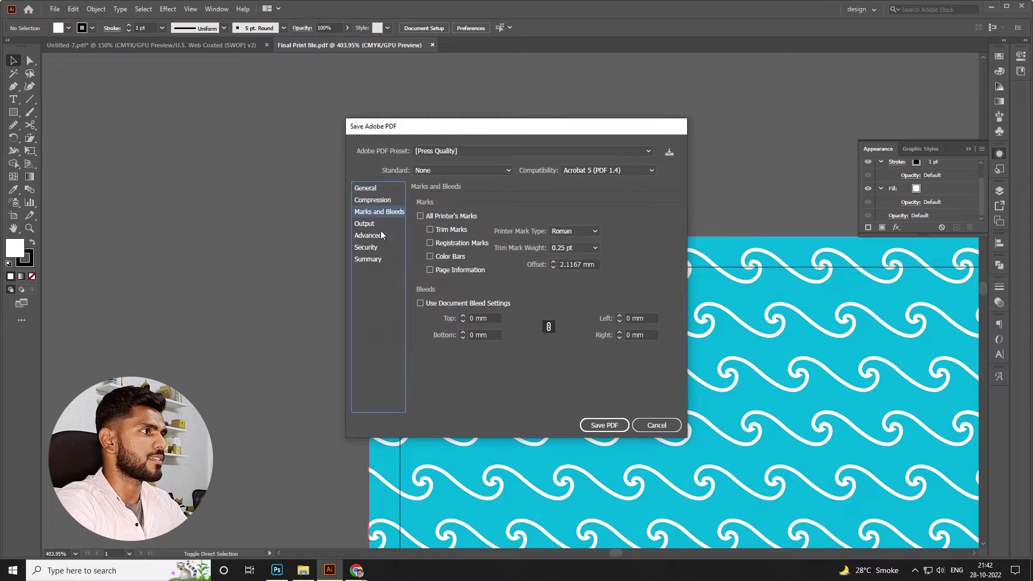
pyautogui.click(366, 188)
# - Keep the Press Quality preset with maximum colour image quality, then view Marks and Bleeds
pyautogui.click(470, 151)
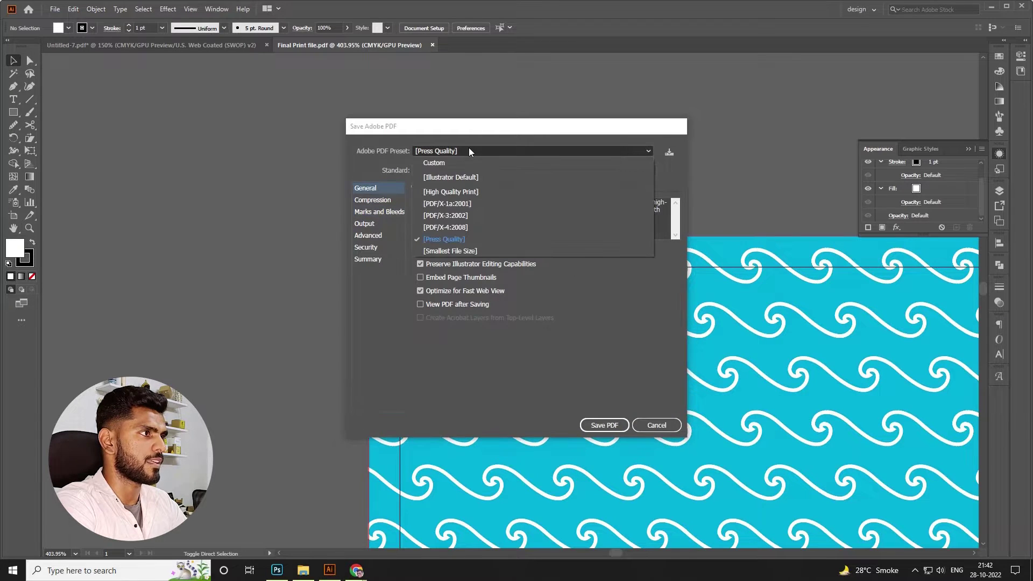
pyautogui.click(447, 239)
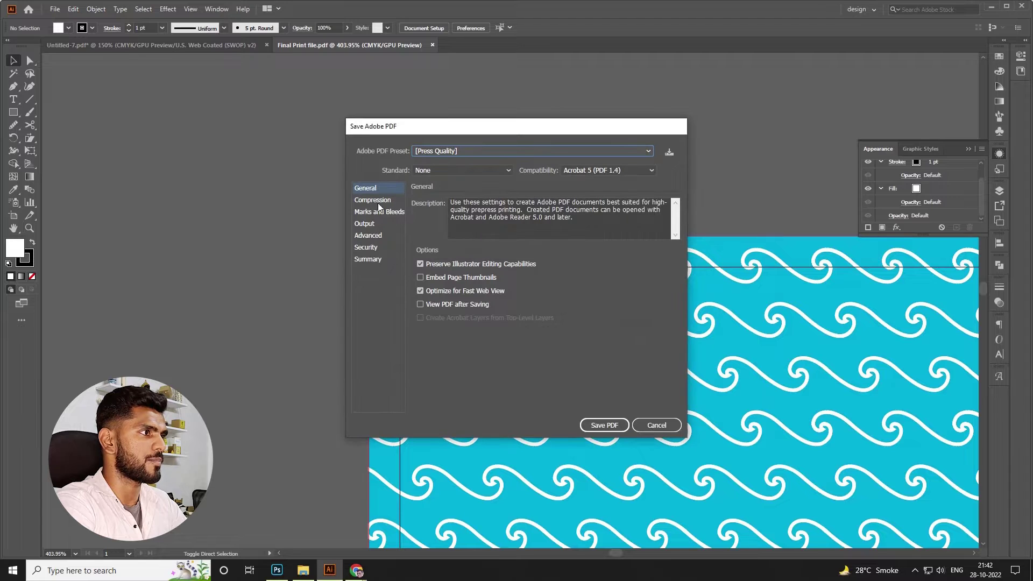
pyautogui.click(372, 200)
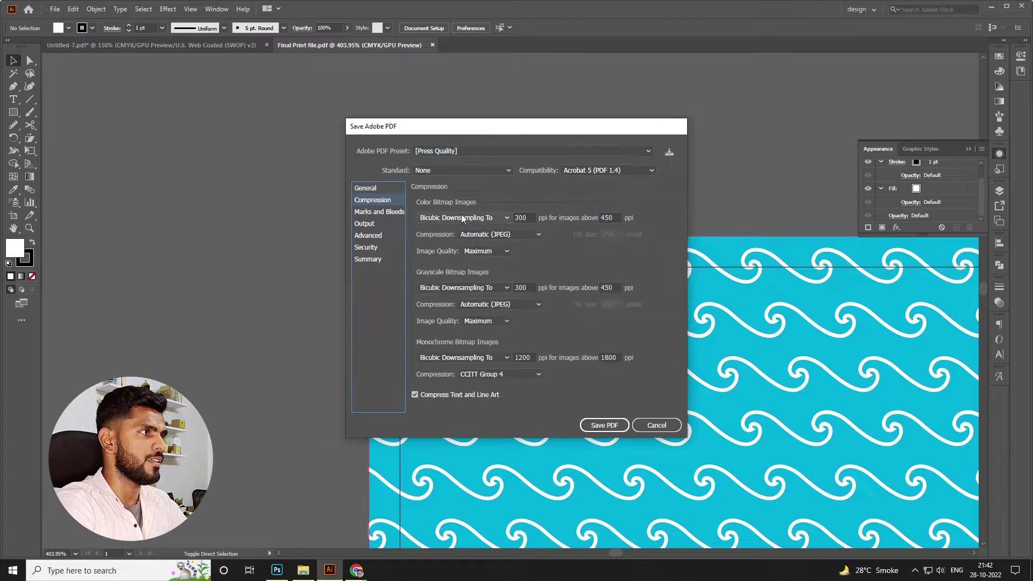
pyautogui.click(501, 250)
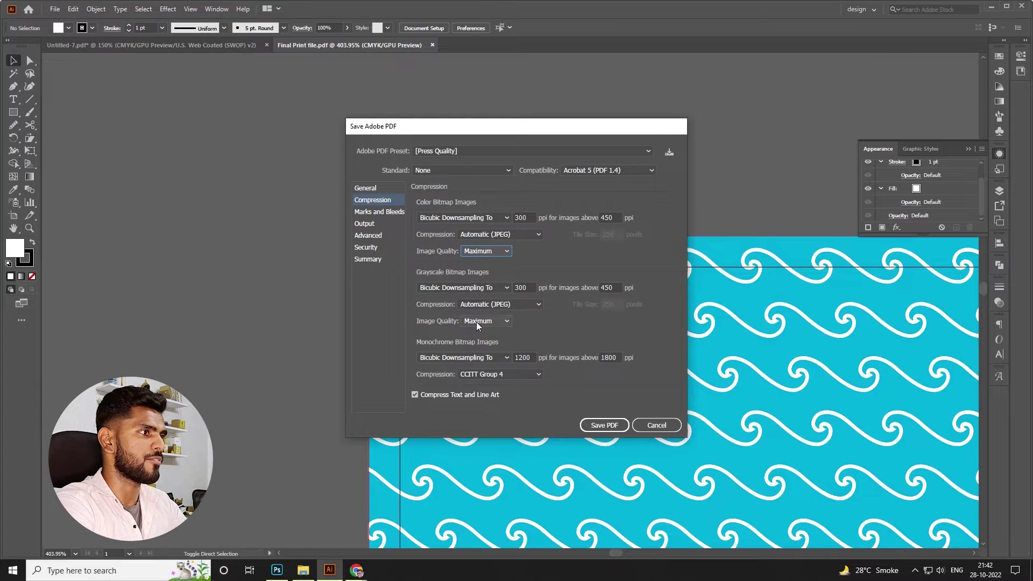
pyautogui.click(379, 214)
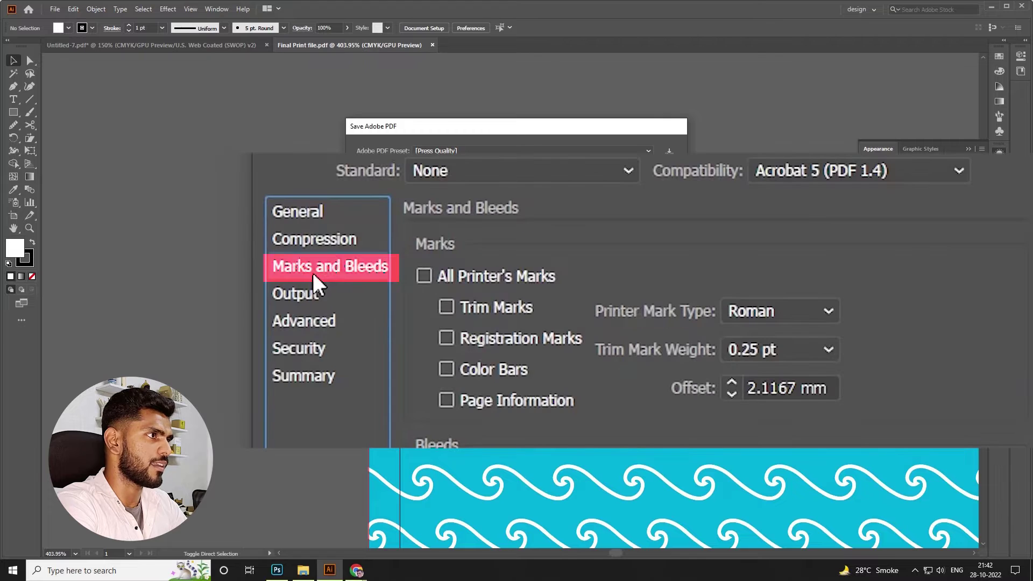
# - Enable All Printer's Marks and check the printer mark type choices
pyautogui.click(420, 216)
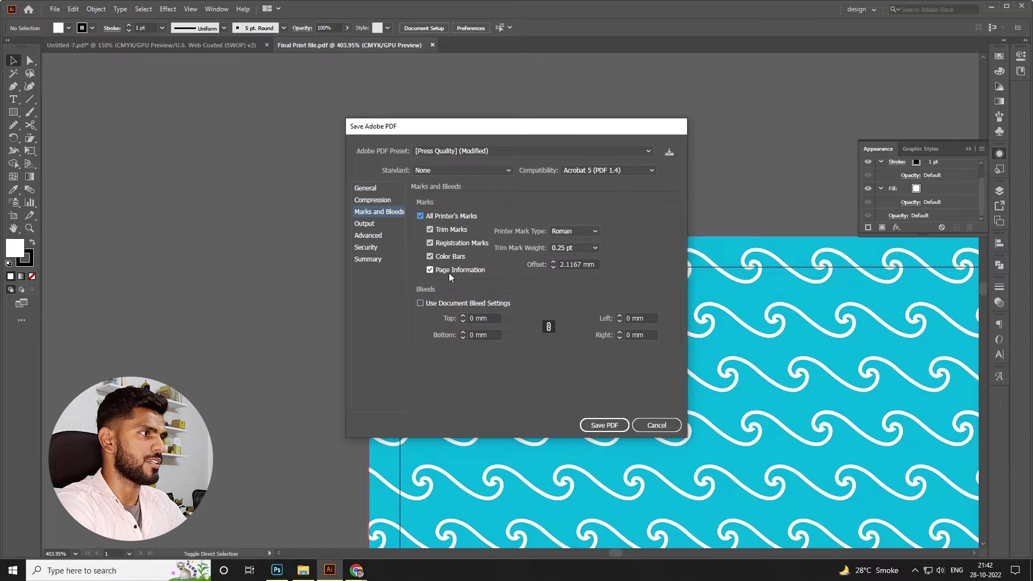
pyautogui.click(592, 231)
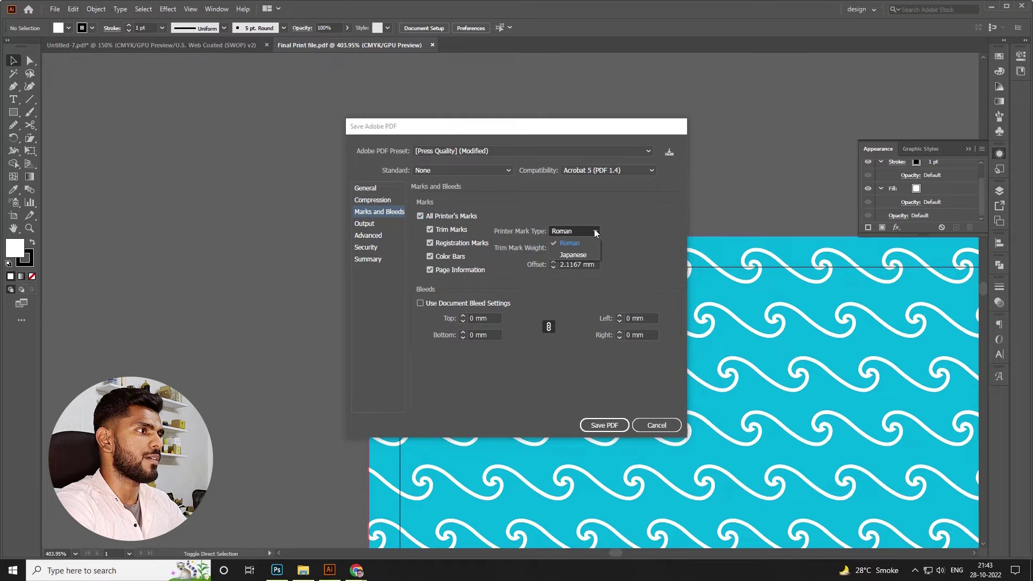
pyautogui.click(594, 231)
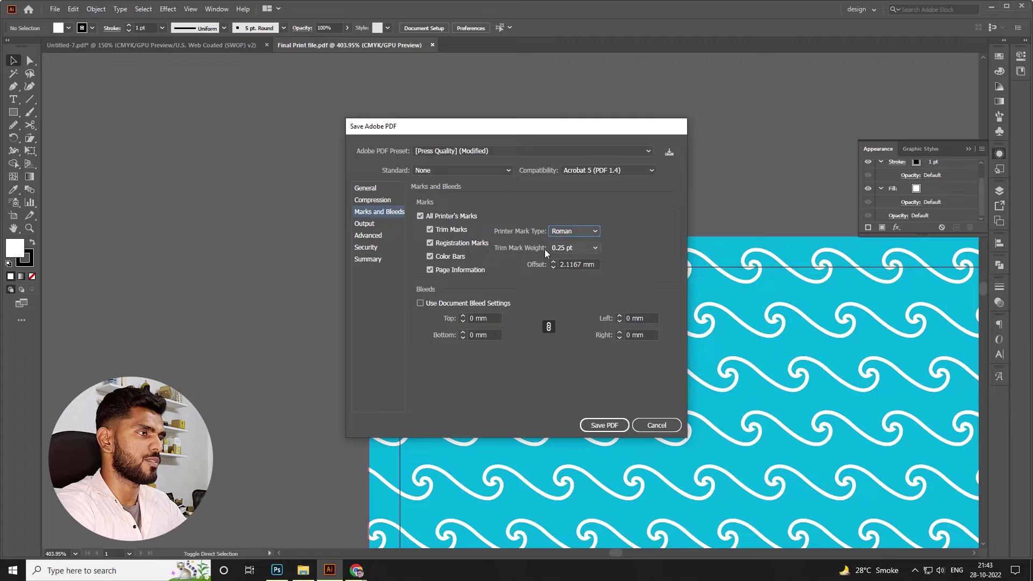
pyautogui.click(595, 247)
pyautogui.click(595, 248)
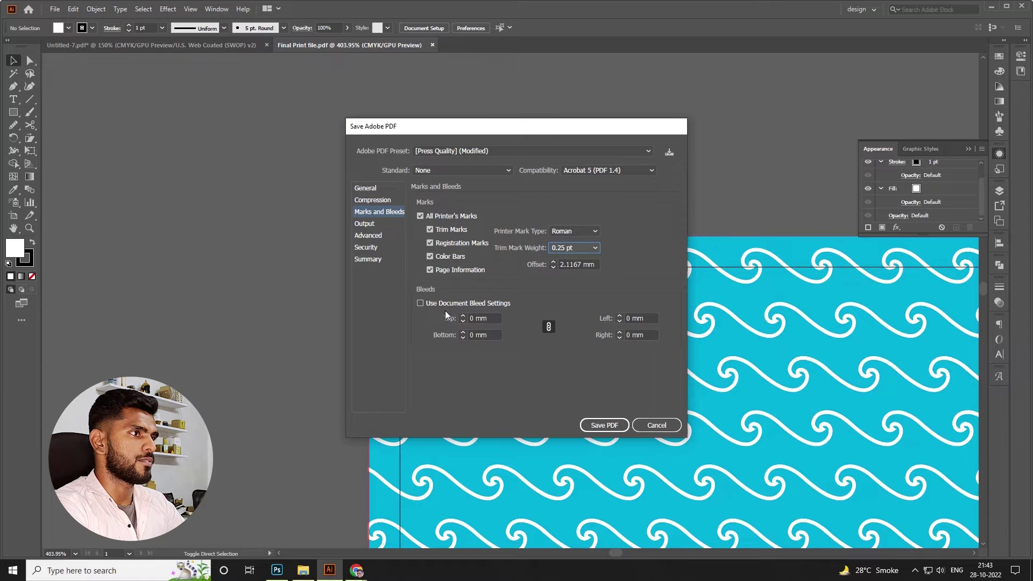
pyautogui.moveTo(488, 120); pyautogui.dragTo(706, 192)
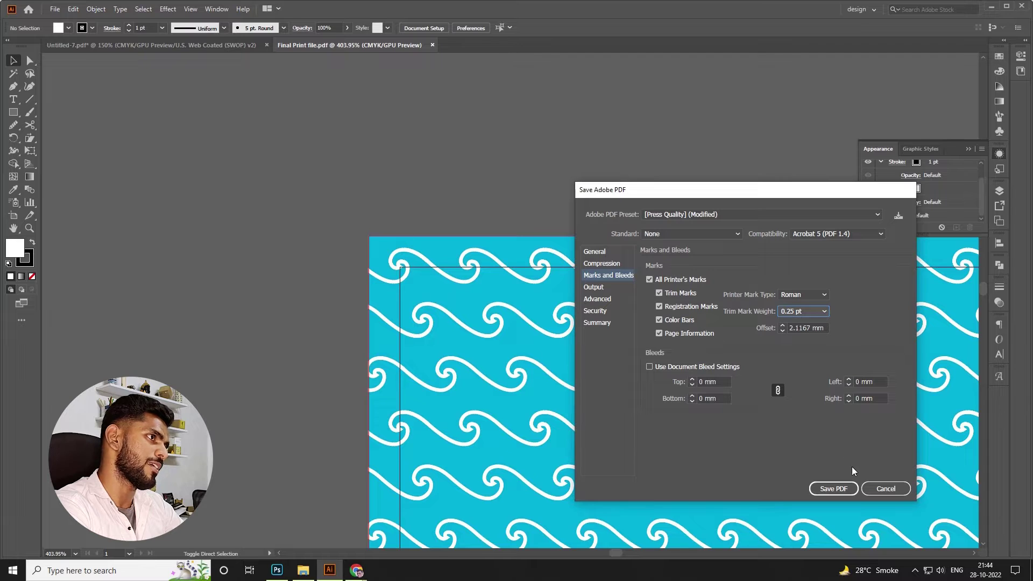
pyautogui.click(886, 489)
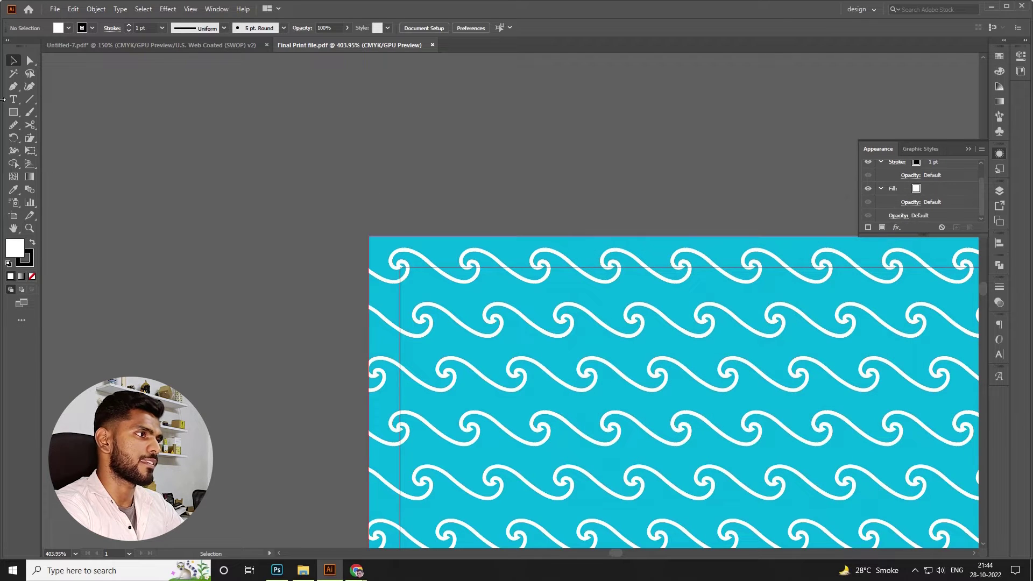
# - Draw a vertical test line above the artwork's top edge with swapped fill and stroke
pyautogui.click(30, 99)
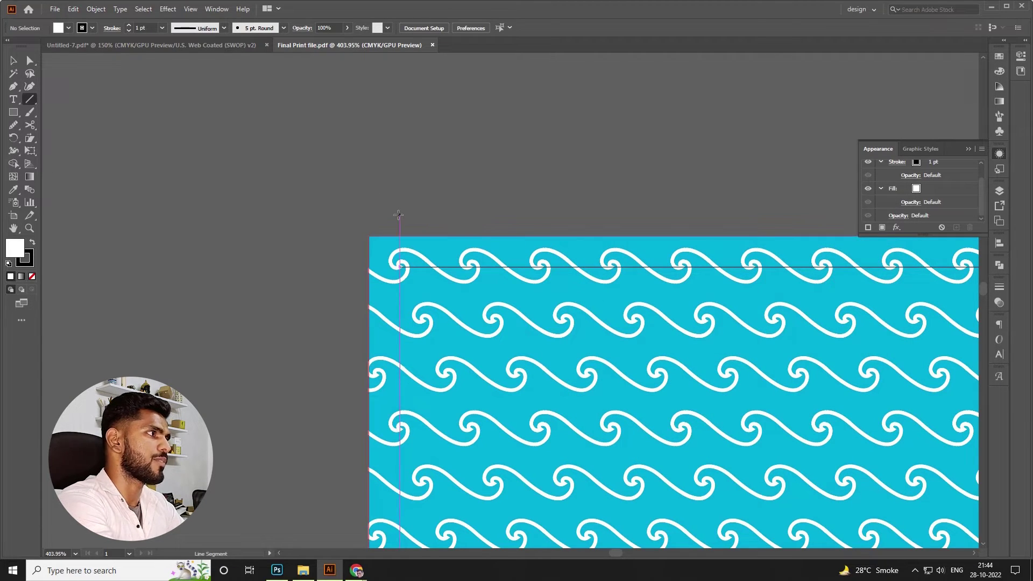
pyautogui.hotkey('shift', 'x')
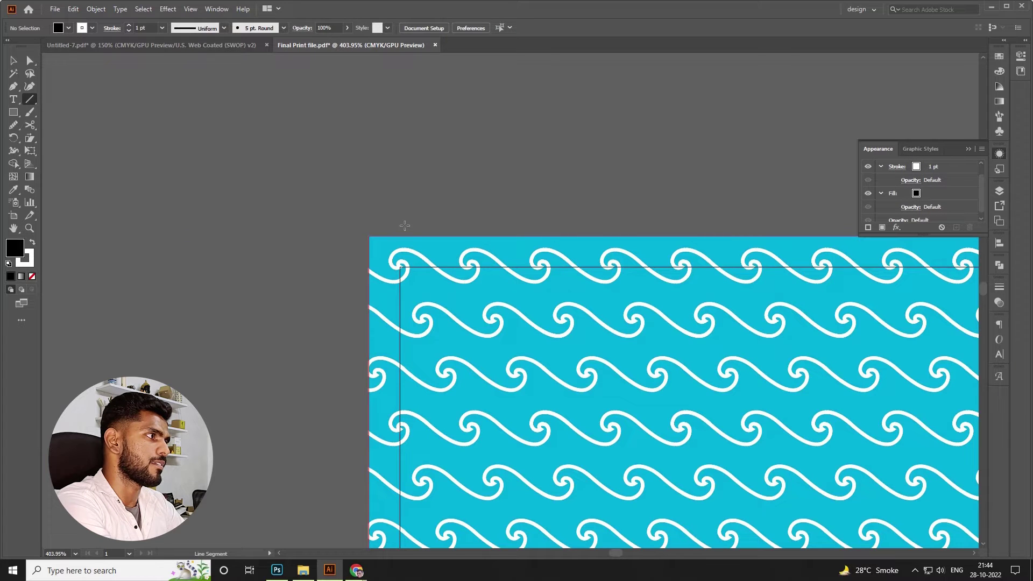
pyautogui.moveTo(403, 226); pyautogui.dragTo(402, 125)
pyautogui.press('v')
pyautogui.click(362, 201)
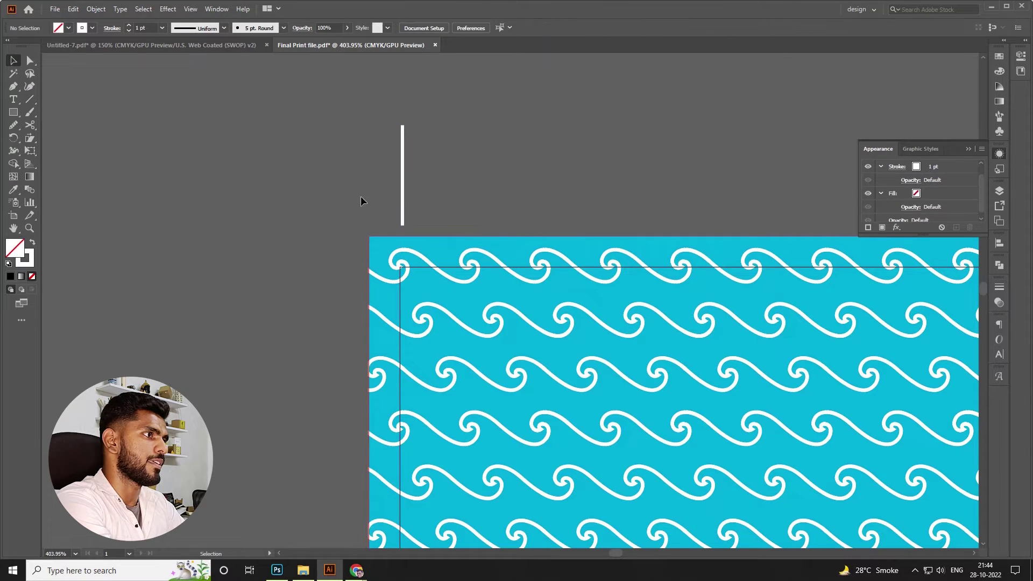
# - Delete the white vertical line and bring up Save As for the poster
pyautogui.click(402, 221)
pyautogui.press('Delete')
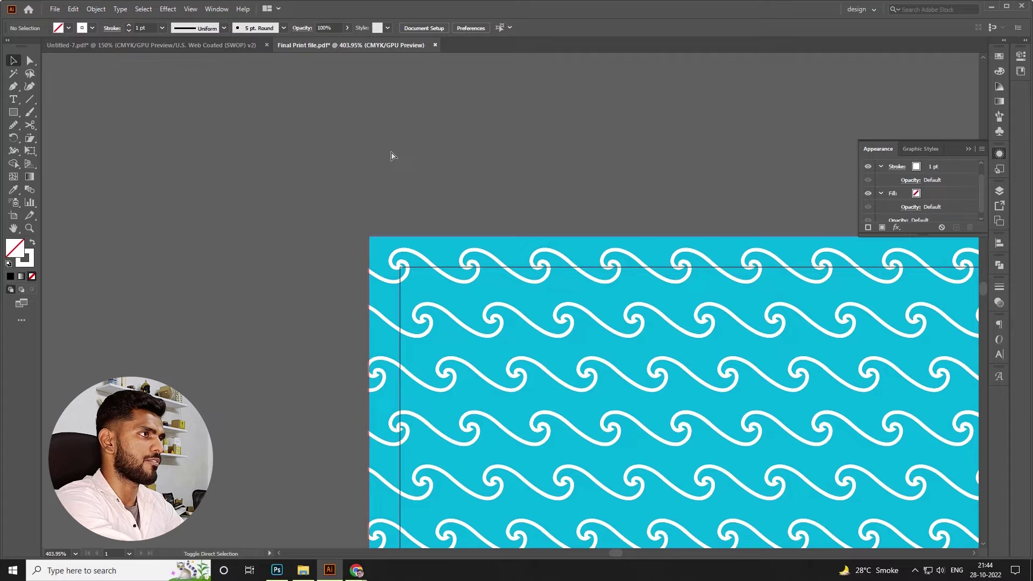
pyautogui.hotkey('ctrl', 'shift', 's')
pyautogui.press('Return')
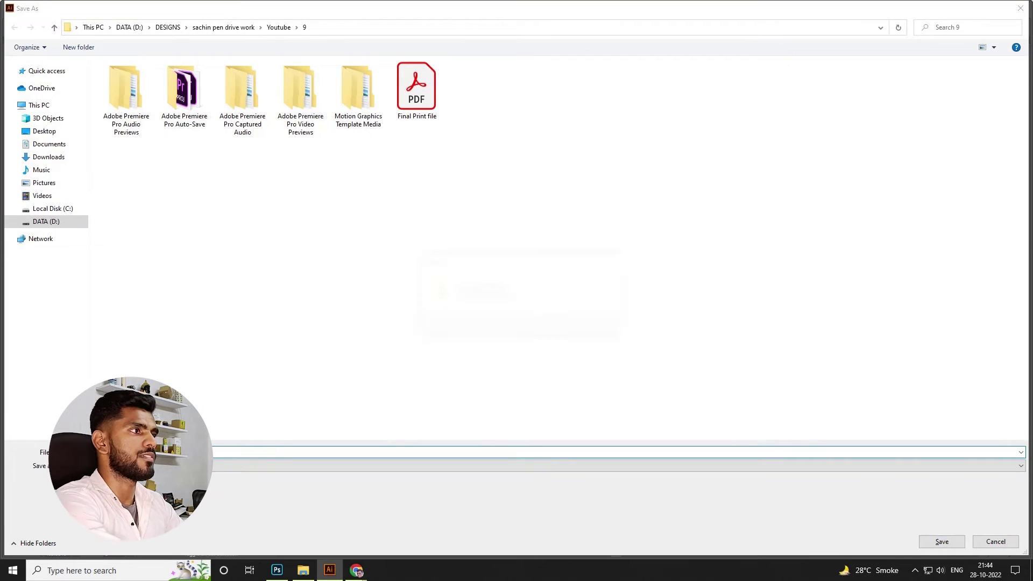
# - Replace Final Print file.pdf with all printer's marks and a 2 mm bleed on every side
pyautogui.click(556, 326)
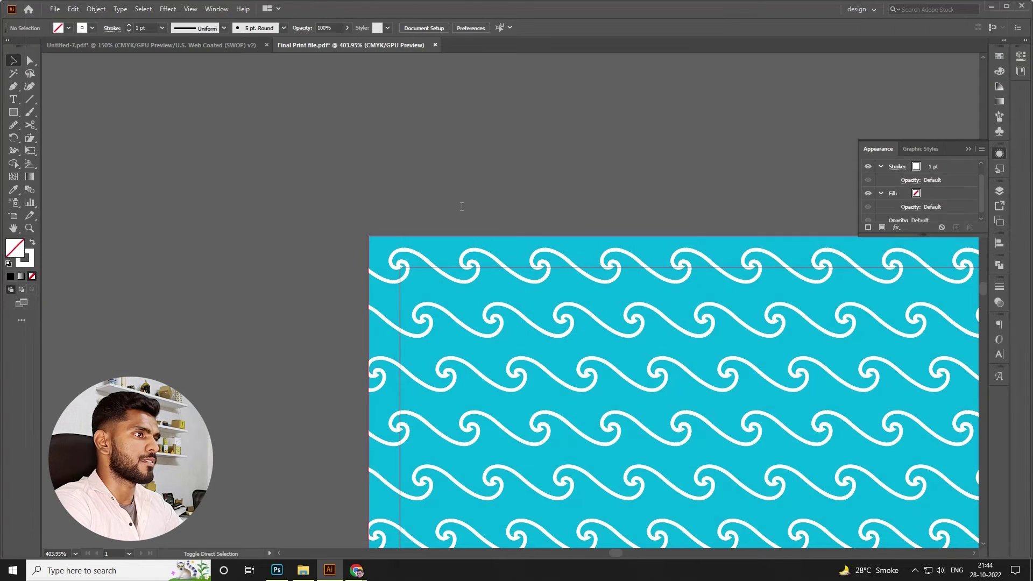
pyautogui.click(600, 276)
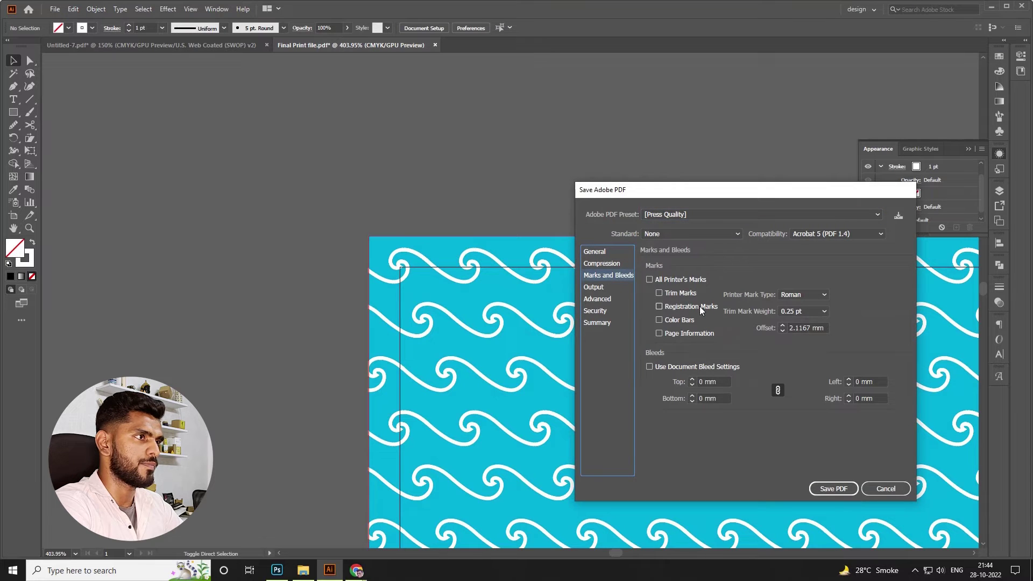
pyautogui.click(649, 280)
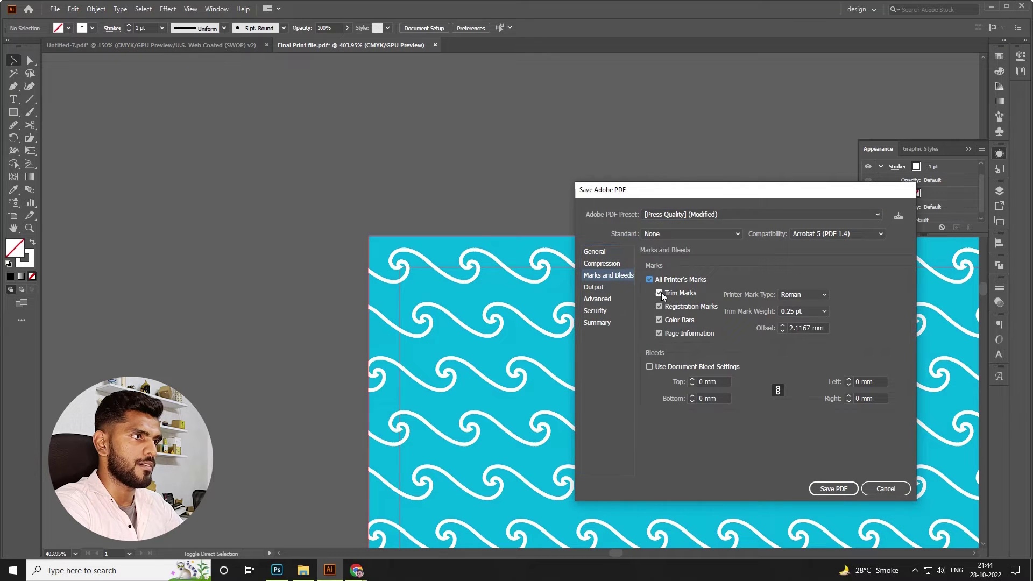
pyautogui.click(649, 367)
pyautogui.click(648, 367)
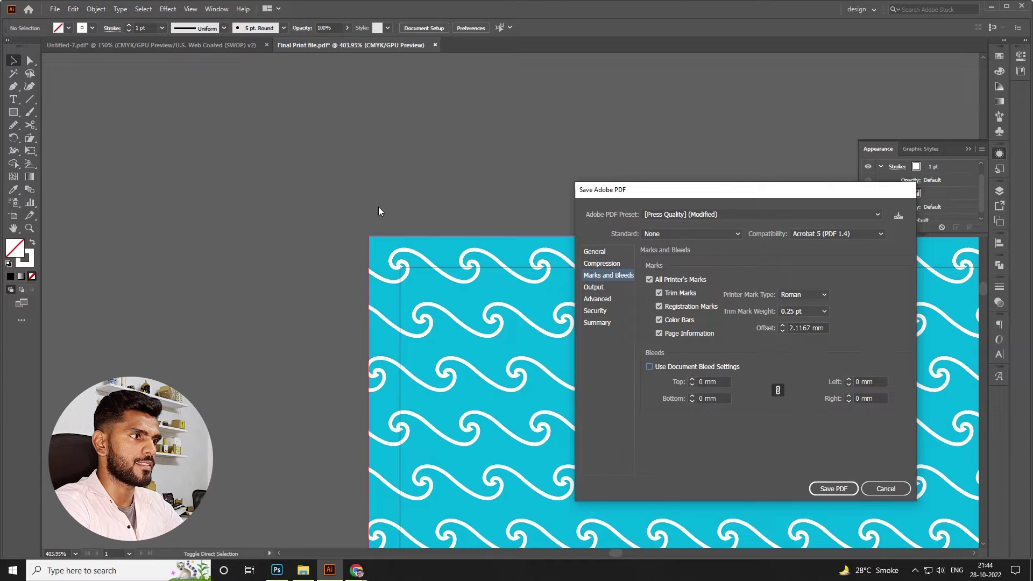
pyautogui.click(692, 379)
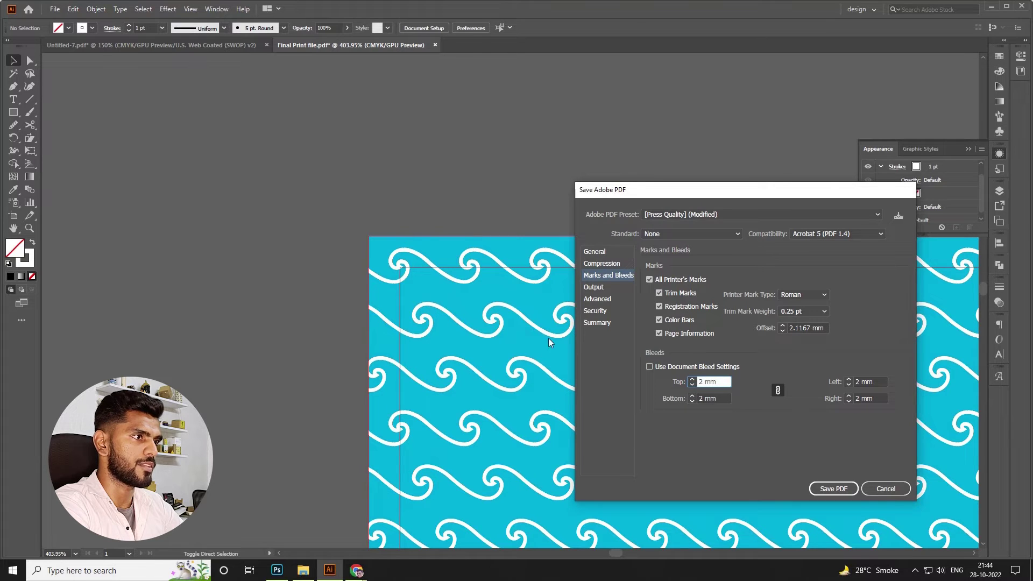
pyautogui.click(849, 491)
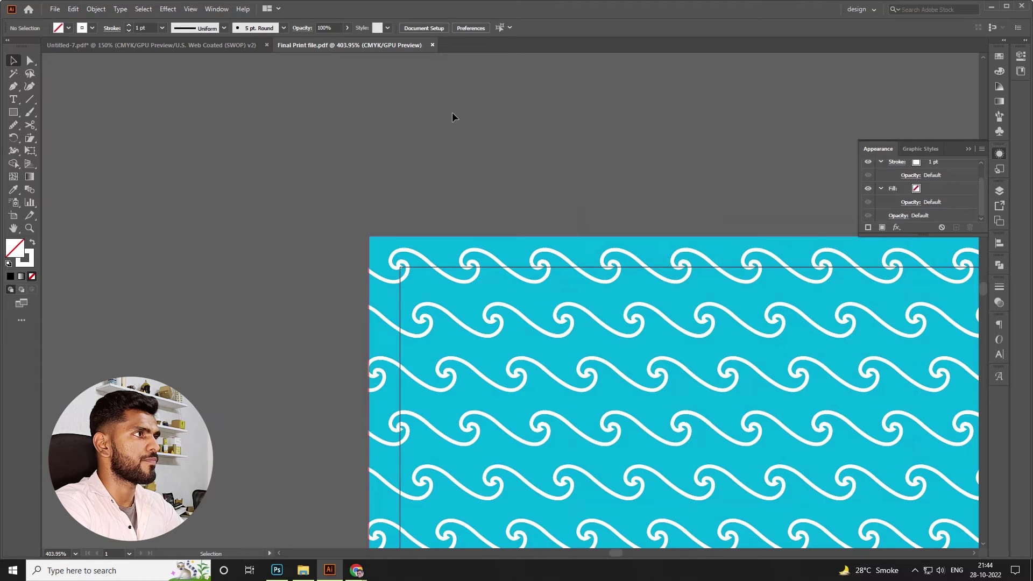
pyautogui.hotkey('alt', 'Tab')
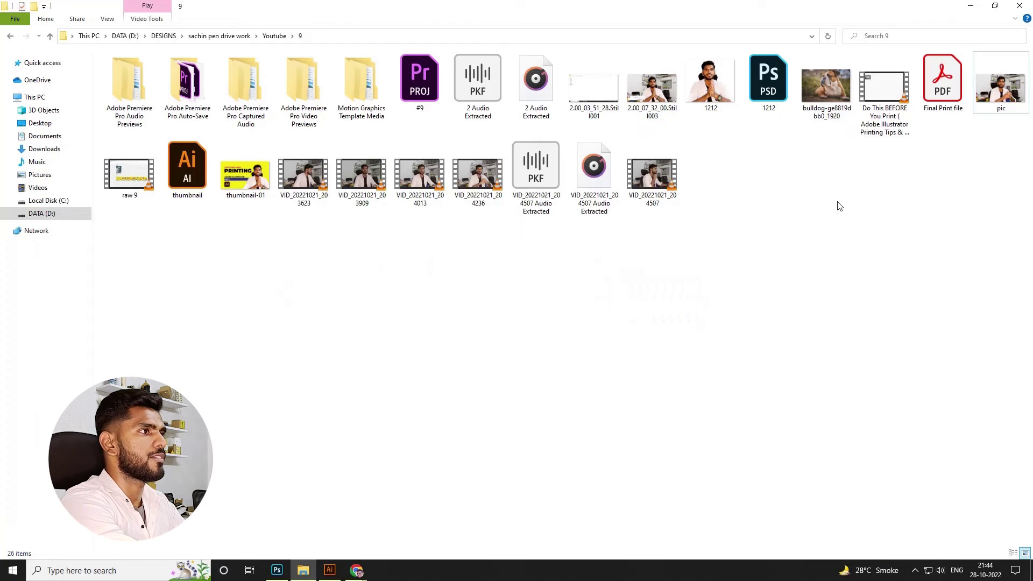
# - Open Final Print file.pdf in Acrobat Reader and zoom to inspect the printer's marks
pyautogui.doubleClick(936, 94)
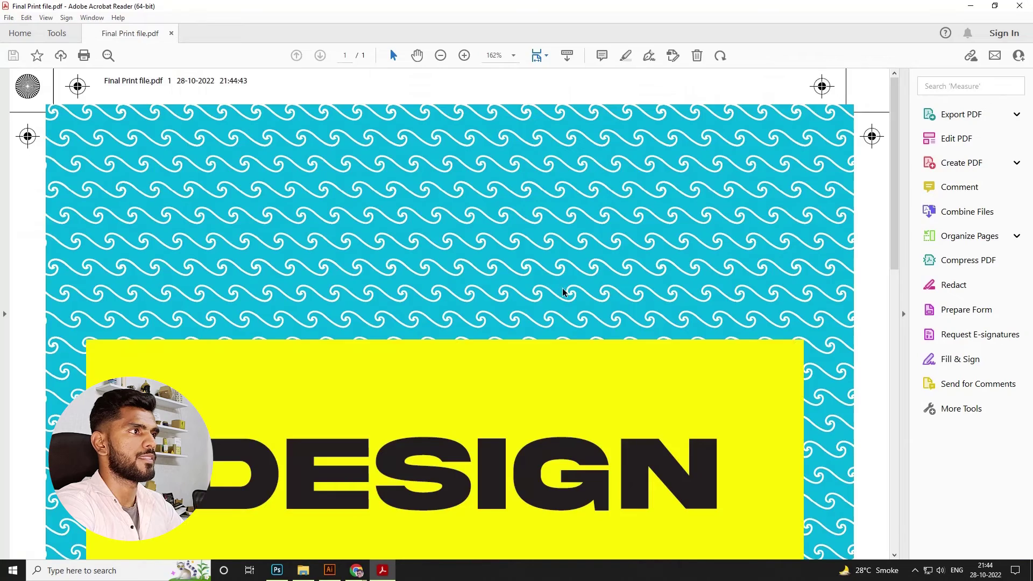
pyautogui.scroll(5, 302, 104)
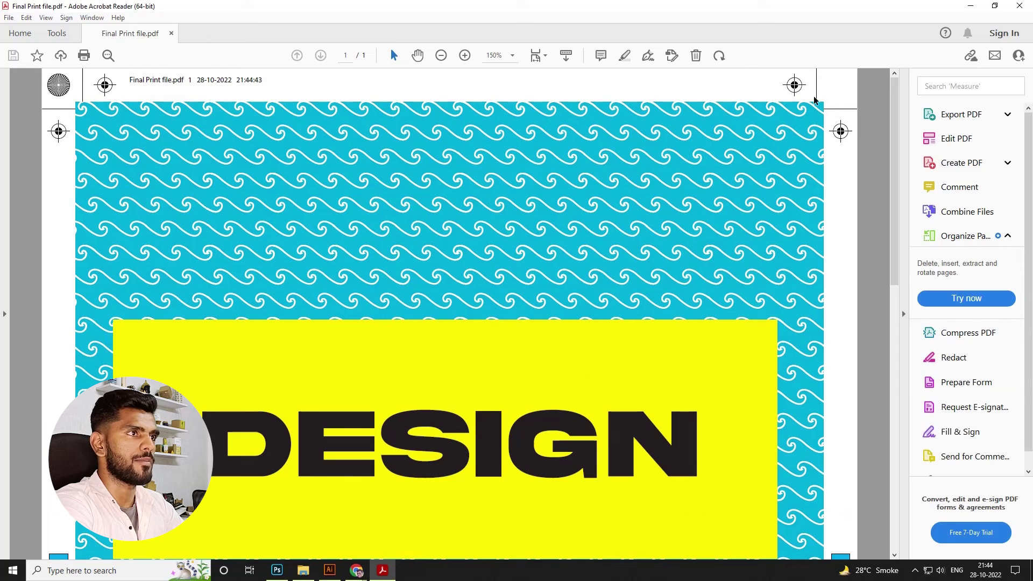
pyautogui.scroll(1, 814, 100)
pyautogui.scroll(1, 818, 101)
pyautogui.scroll(1, 819, 101)
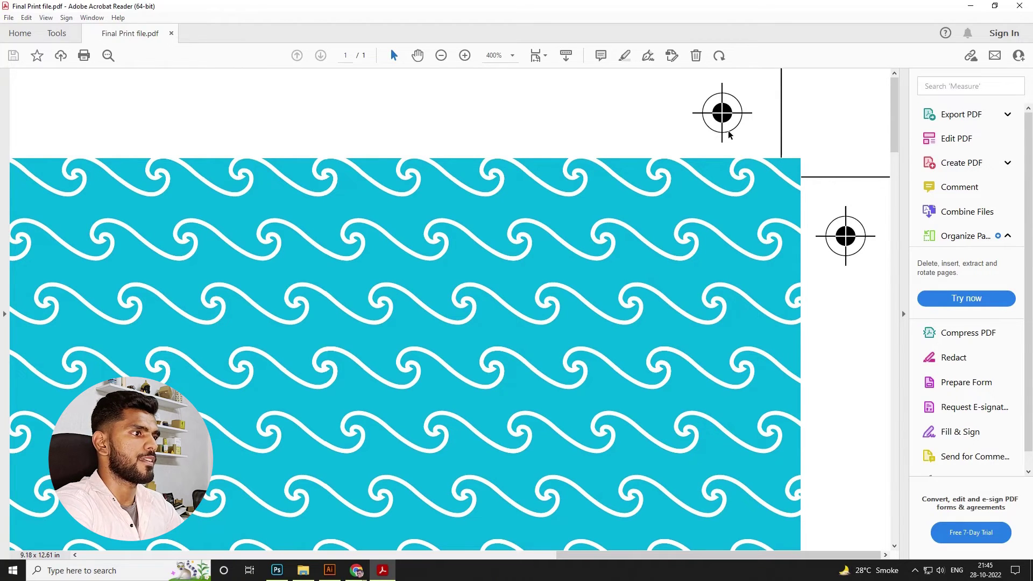
pyautogui.scroll(-3, 616, 208)
pyautogui.scroll(-2, 596, 233)
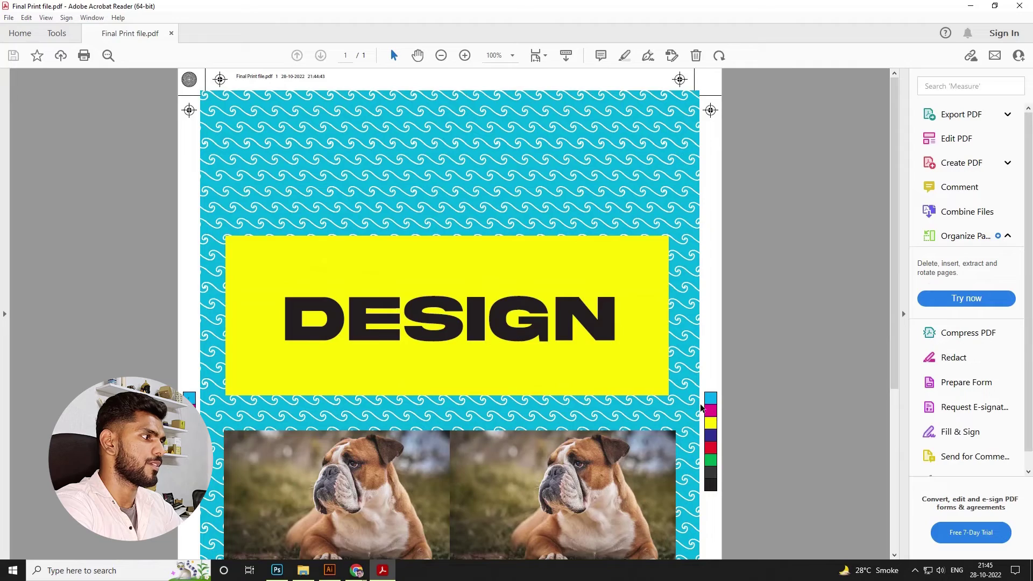
pyautogui.scroll(-2, 701, 409)
pyautogui.scroll(-3, 192, 388)
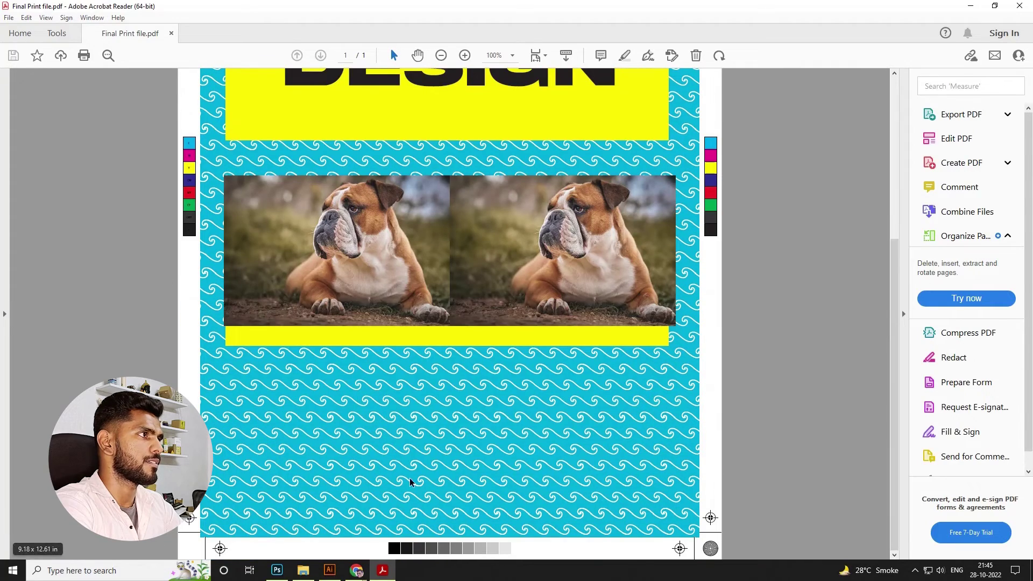
pyautogui.scroll(5, 409, 383)
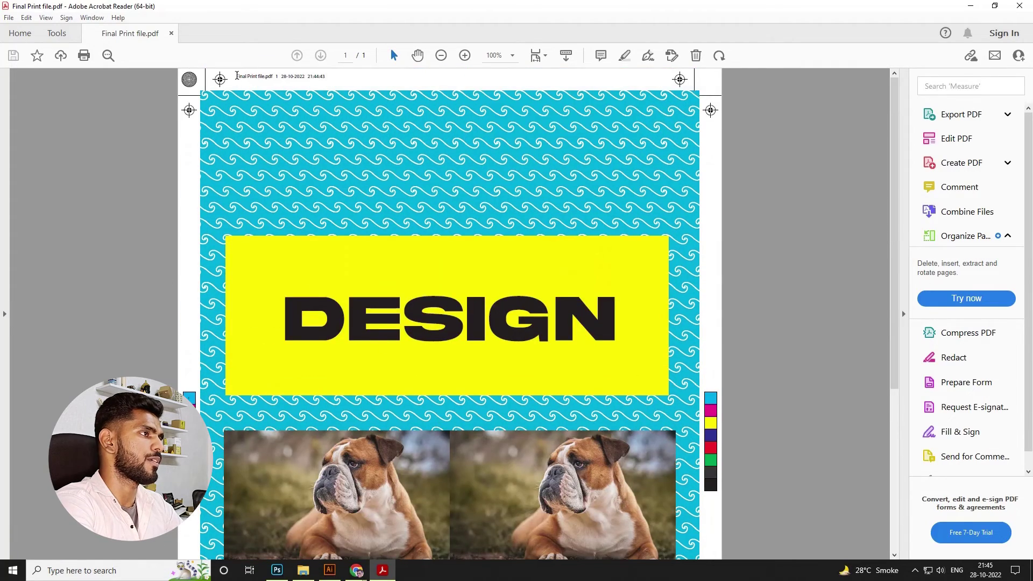
pyautogui.scroll(3, 224, 165)
pyautogui.moveTo(151, 104); pyautogui.dragTo(462, 258)
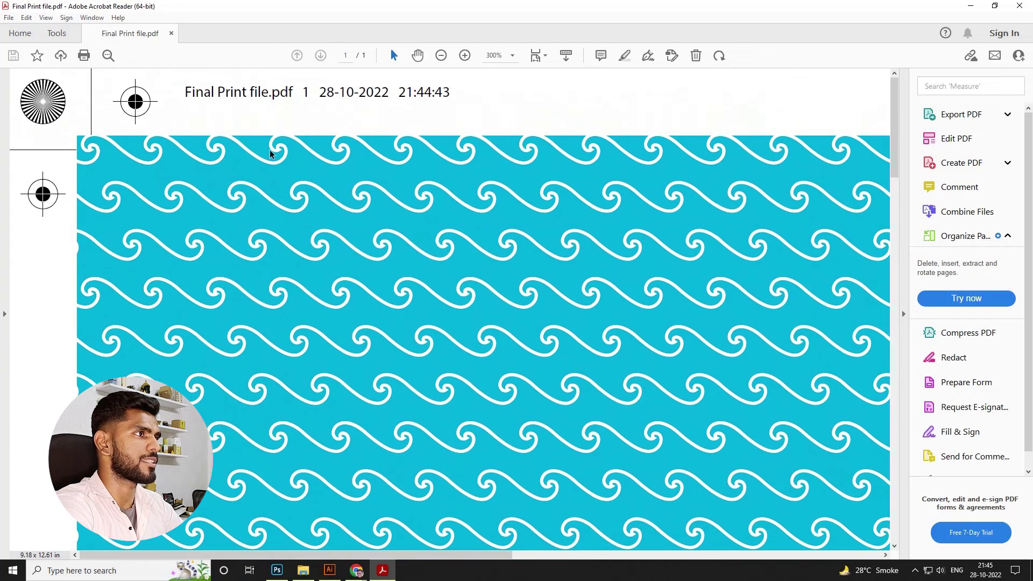
pyautogui.moveTo(184, 96)
pyautogui.mouseDown()
pyautogui.moveTo(460, 102)
pyautogui.moveTo(199, 92)
pyautogui.mouseUp()
pyautogui.moveTo(320, 92); pyautogui.dragTo(479, 98)
pyautogui.click(429, 102)
pyautogui.click(469, 131)
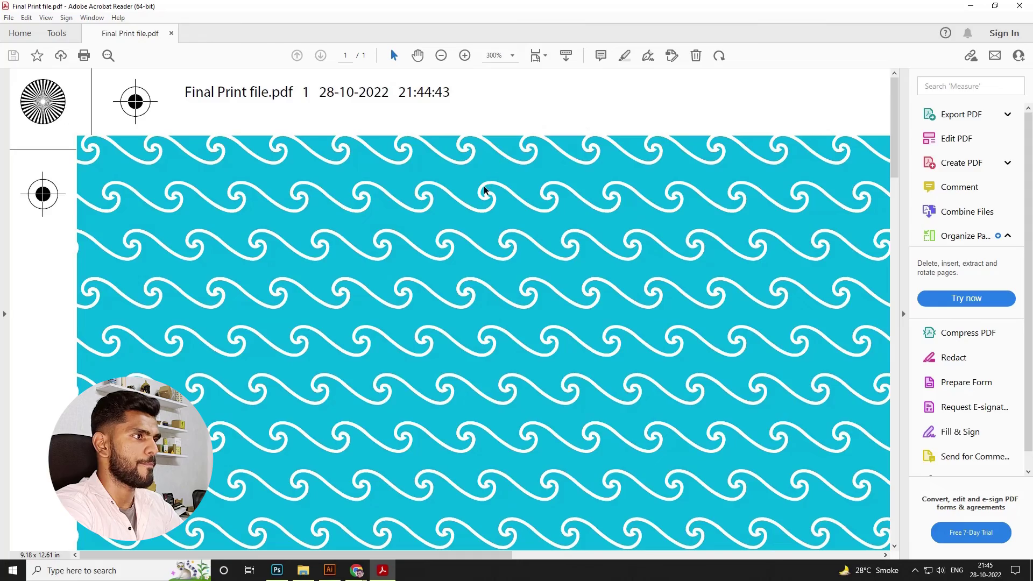
pyautogui.scroll(-3, 484, 185)
pyautogui.scroll(-2, 484, 185)
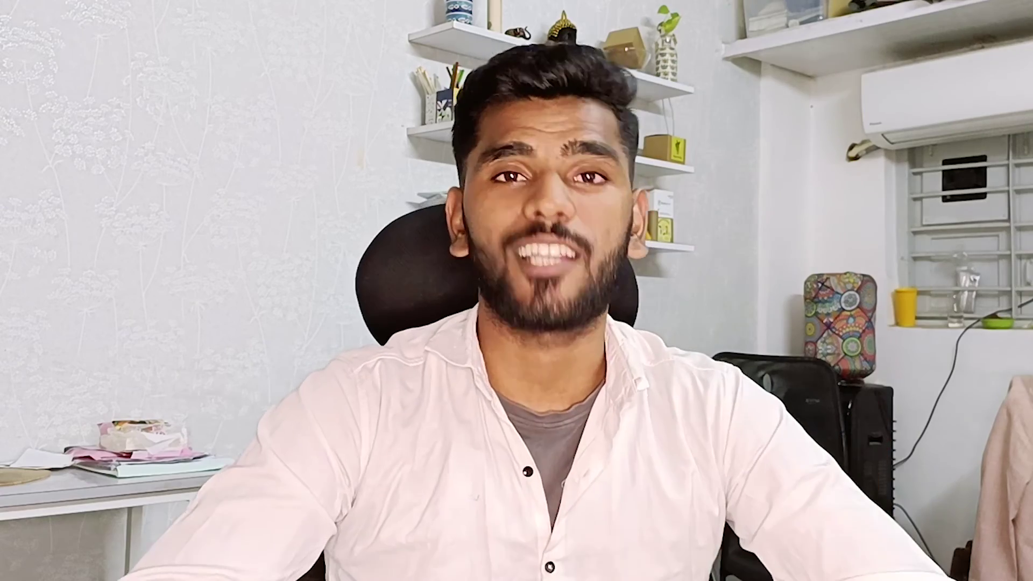